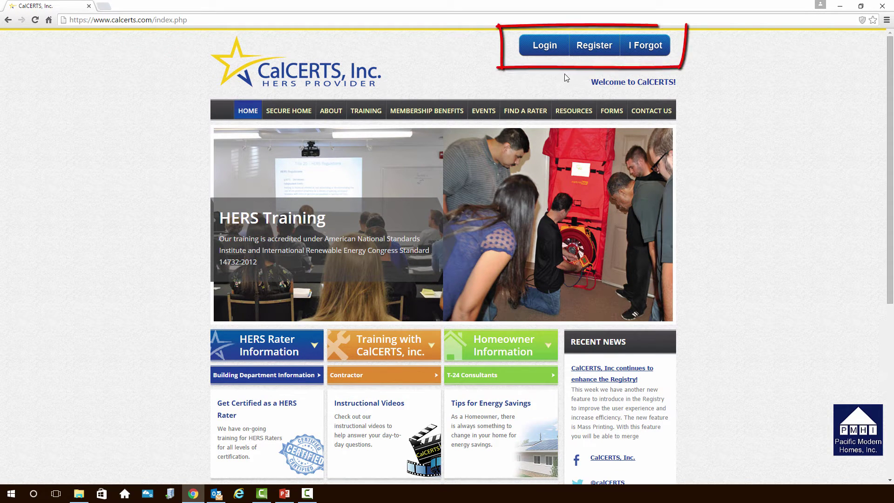
- Sign in to CalCERTS with the account username and password
{"action": "left_click", "coordinate": [549, 48]}
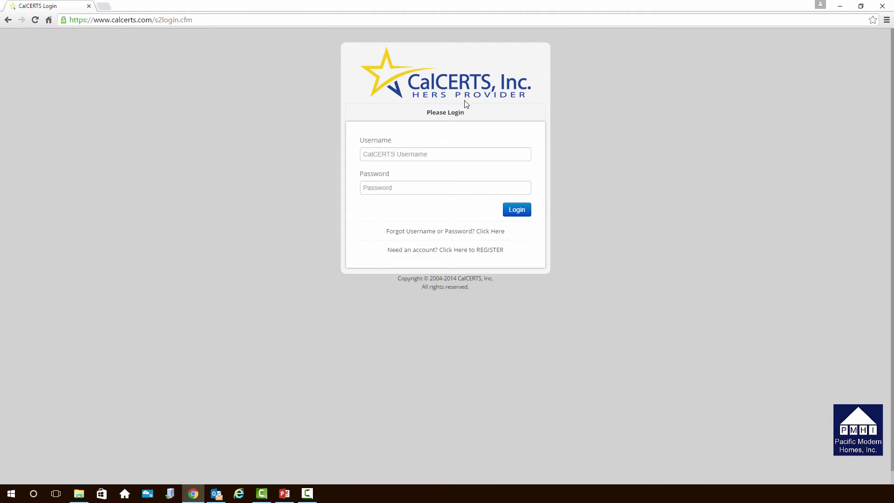
{"action": "left_click", "coordinate": [373, 155]}
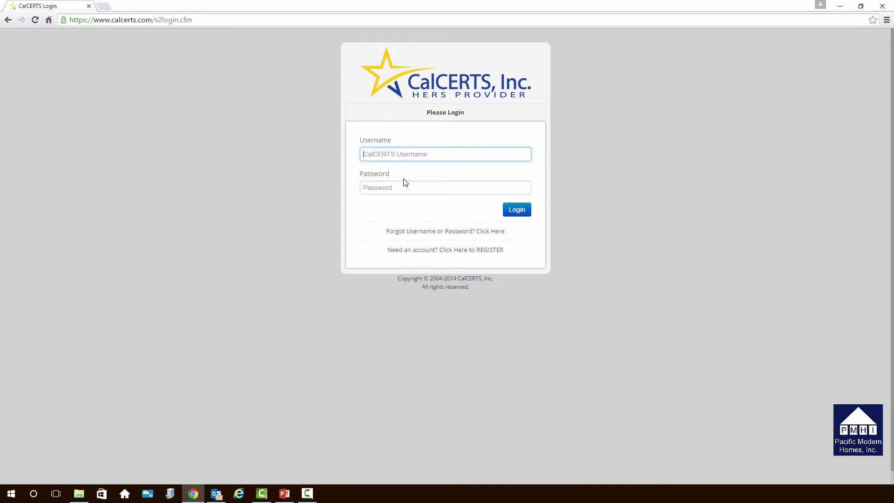
{"action": "type", "text": "jhome1"}
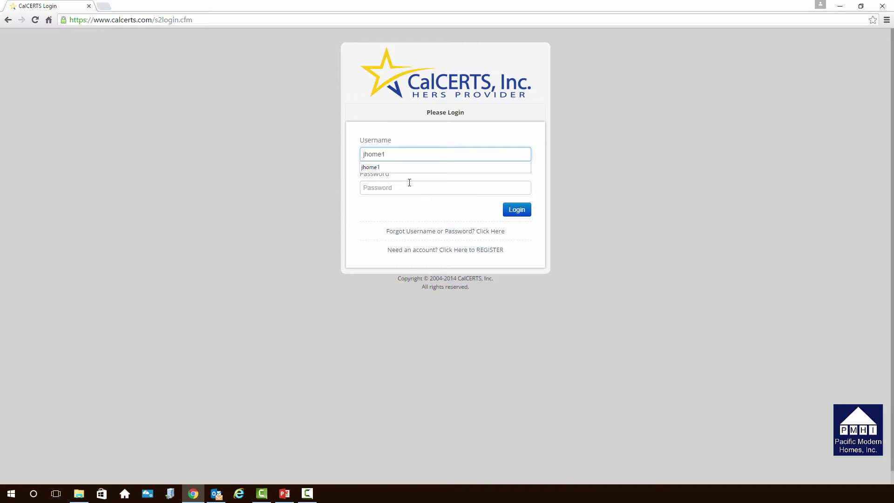
{"action": "left_click", "coordinate": [411, 187]}
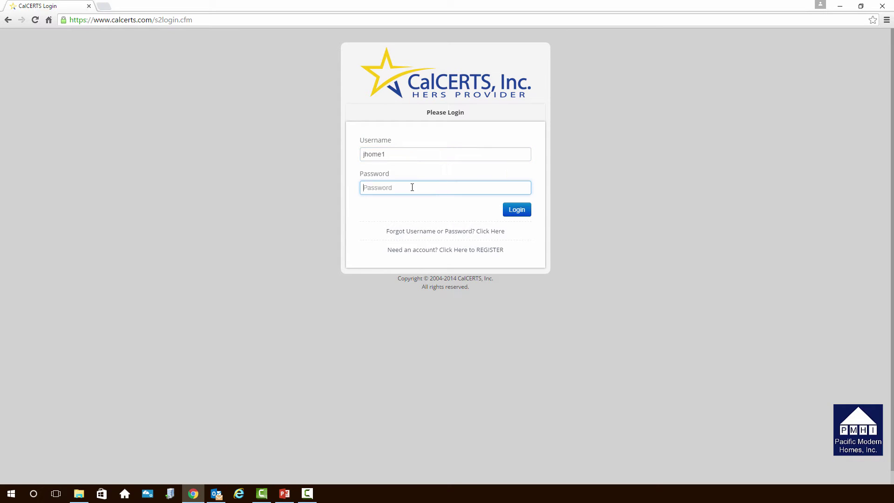
{"action": "type", "text": "******"}
{"action": "key", "text": "Return"}
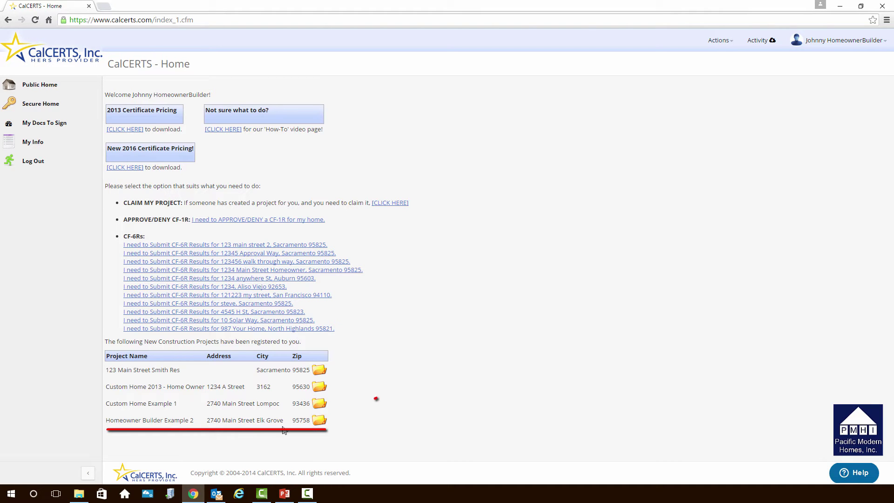
- Open the Homeowner Builder Example 2 project and go to its CF1R plan from the project roadmap
{"action": "left_click", "coordinate": [321, 424]}
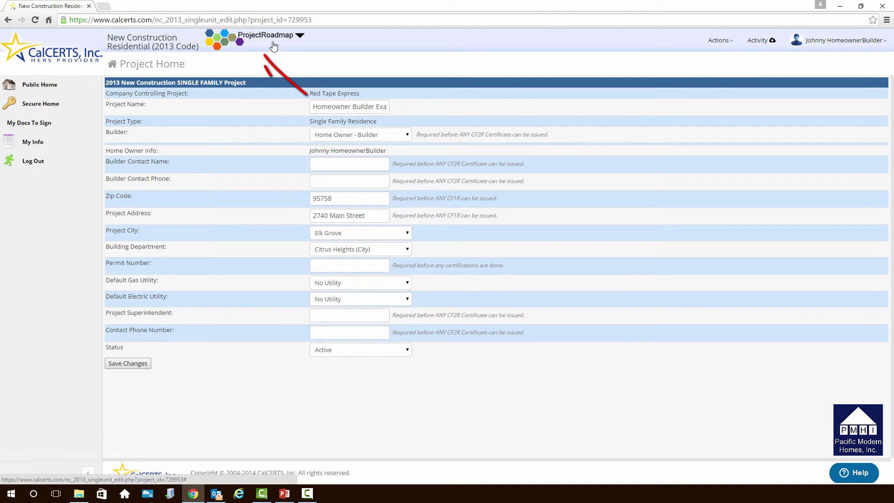
{"action": "left_click", "coordinate": [222, 43]}
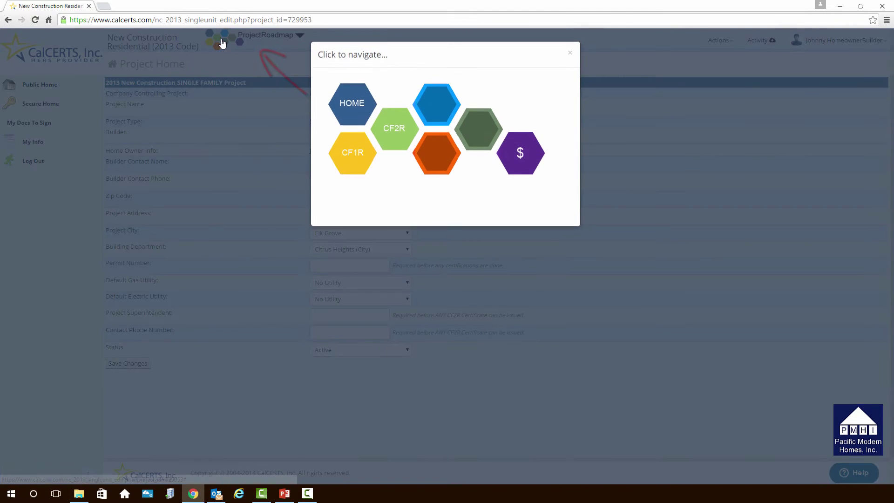
{"action": "left_click", "coordinate": [353, 159]}
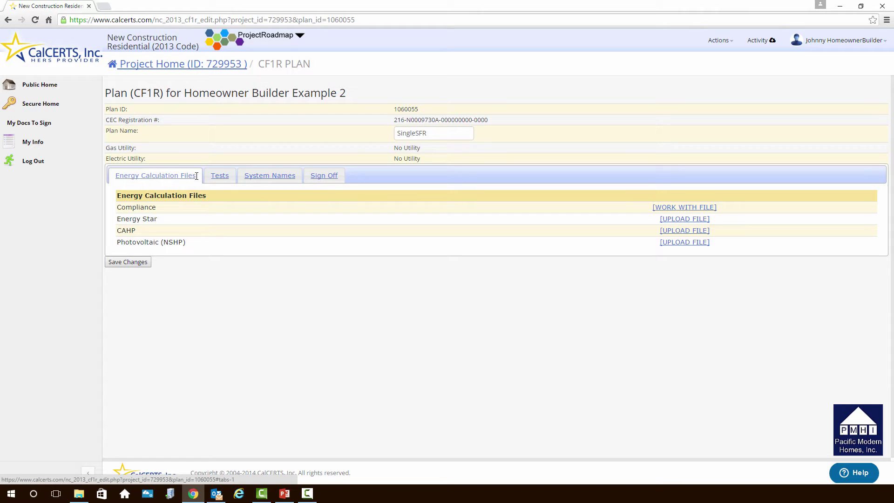
{"action": "left_click", "coordinate": [221, 179]}
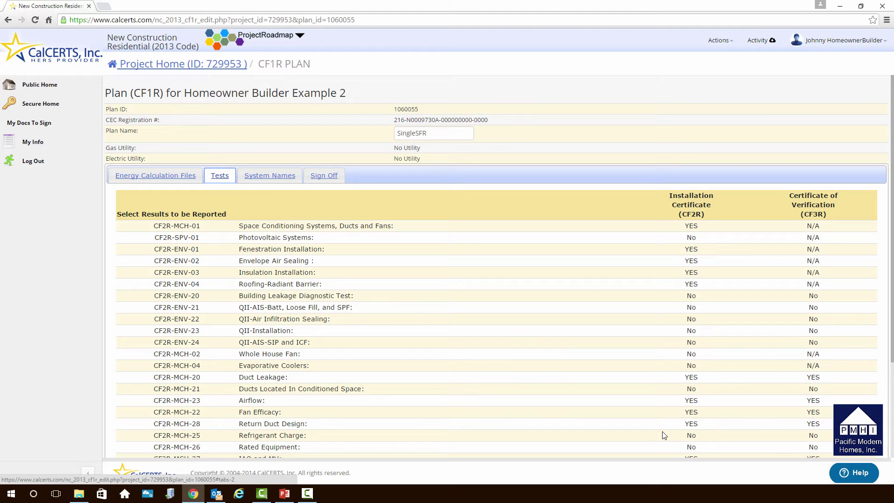
- Scroll down the CF1R test list to review the QII tests, then back to the top
{"action": "scroll", "coordinate": [663, 434], "scroll_direction": "down", "scroll_amount": 2}
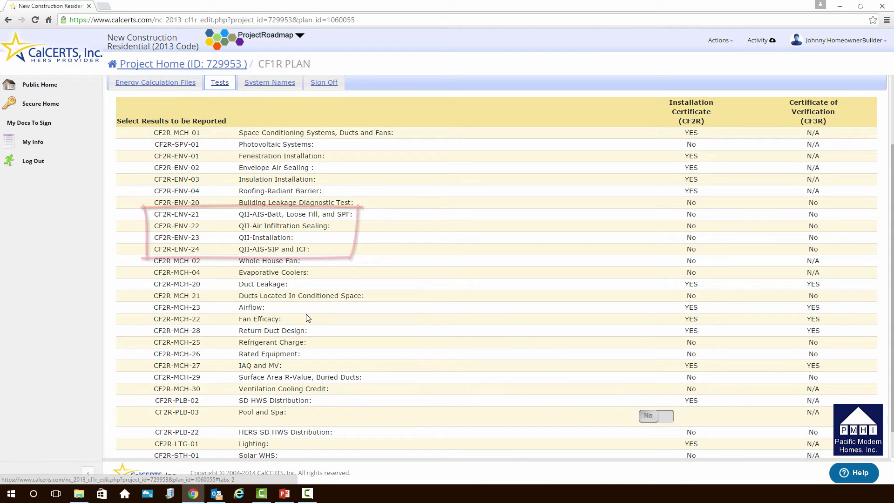
{"action": "scroll", "coordinate": [342, 189], "scroll_direction": "up", "scroll_amount": 3}
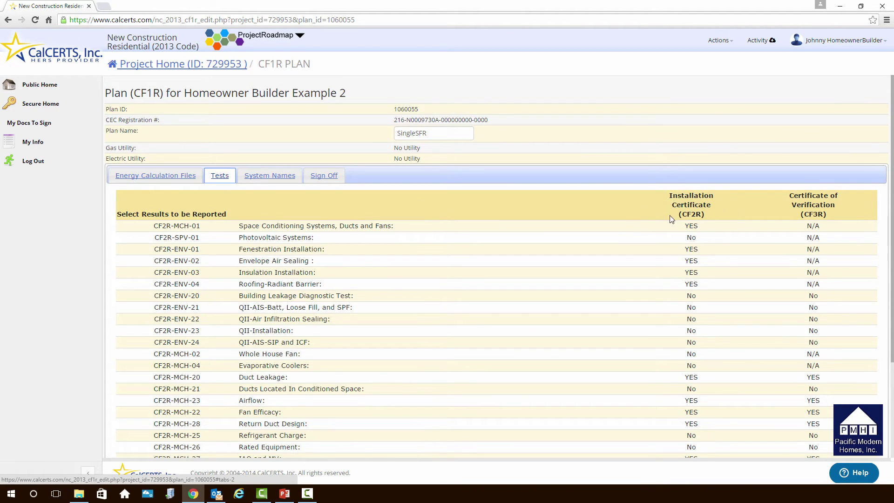
- Go to the project's CF2R page from the project roadmap
{"action": "left_click", "coordinate": [211, 45]}
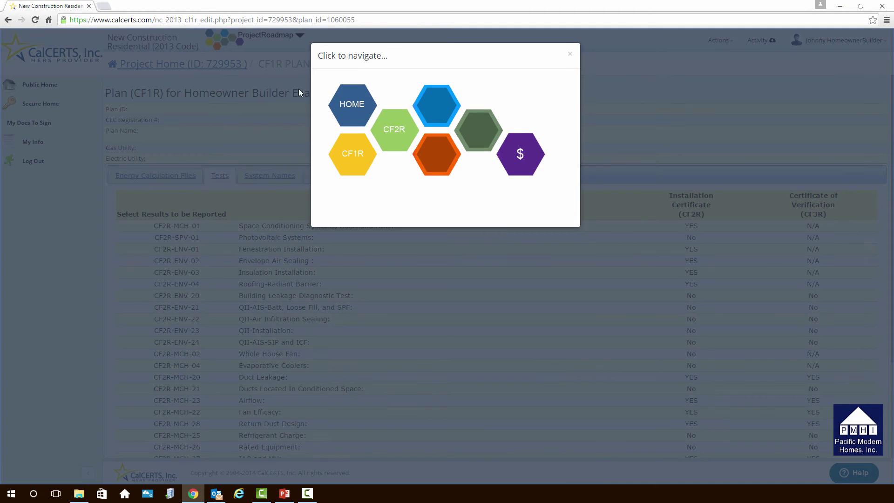
{"action": "left_click", "coordinate": [399, 133]}
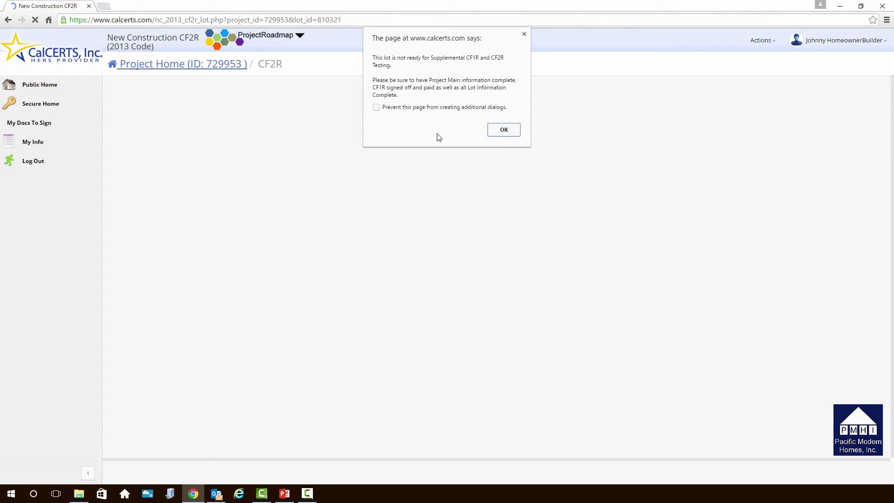
- Dismiss the lot-not-ready warning and enter the builder contact's name and phone number
{"action": "left_click", "coordinate": [503, 131]}
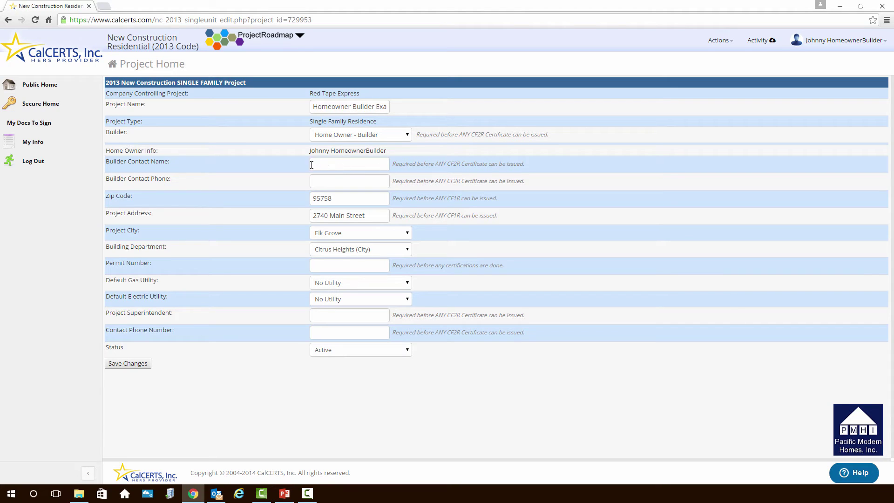
{"action": "left_click", "coordinate": [336, 167]}
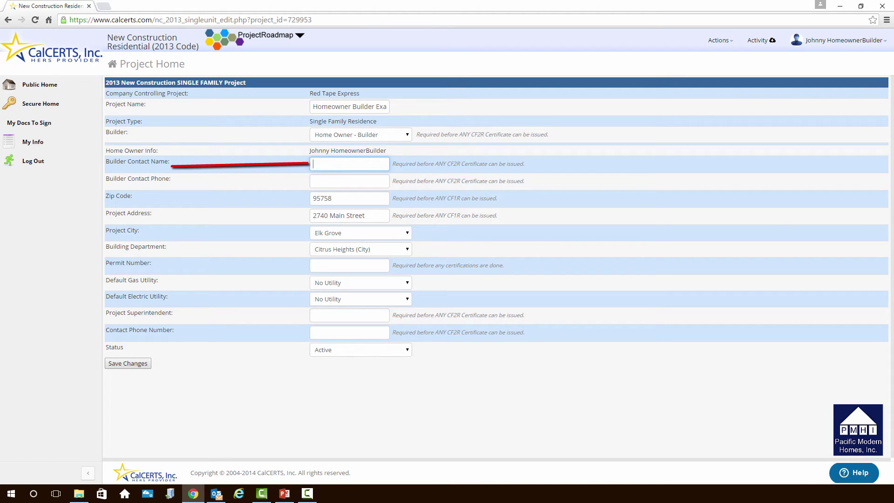
{"action": "type", "text": "J Homeowner"}
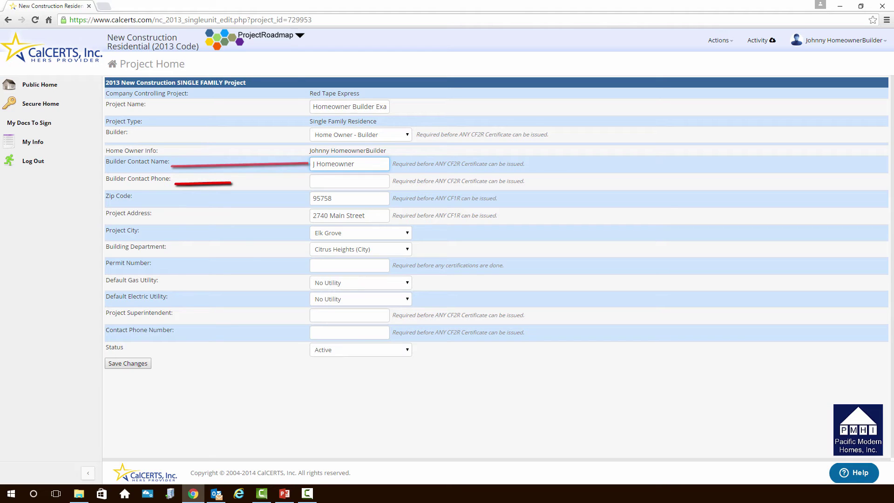
{"action": "left_click", "coordinate": [328, 187]}
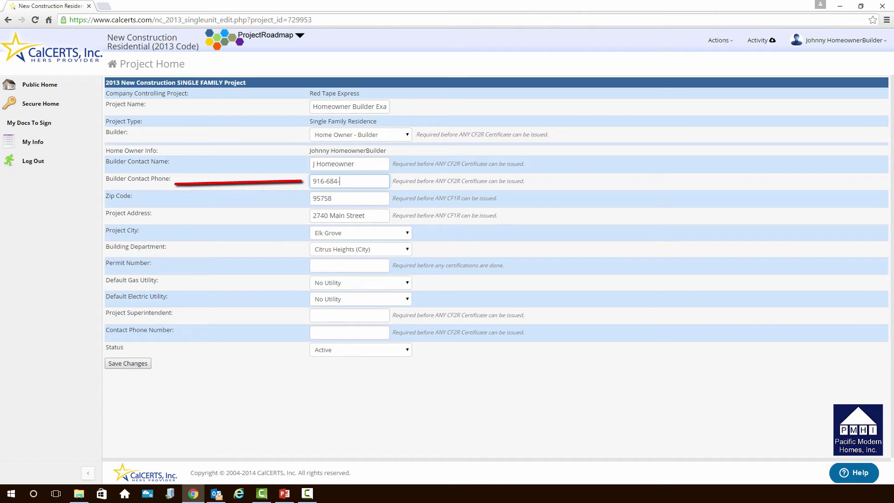
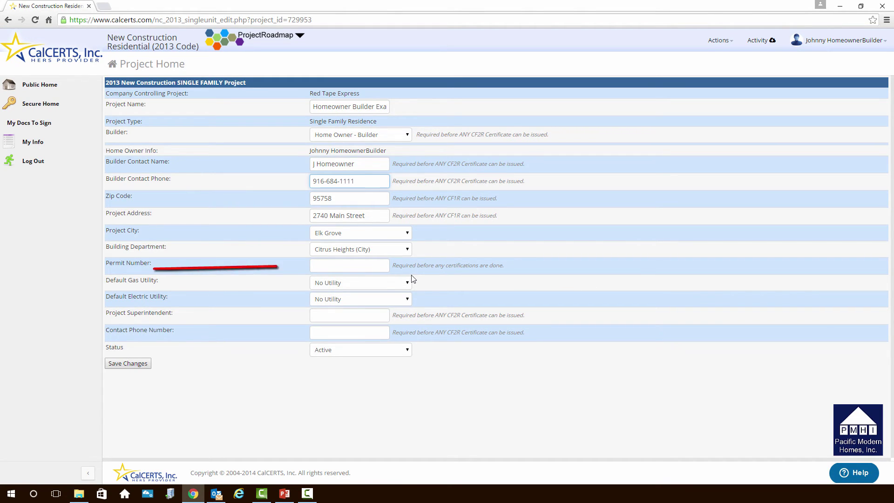
- Enter RES2016-021 as the project's Permit Number
{"action": "left_click", "coordinate": [346, 263]}
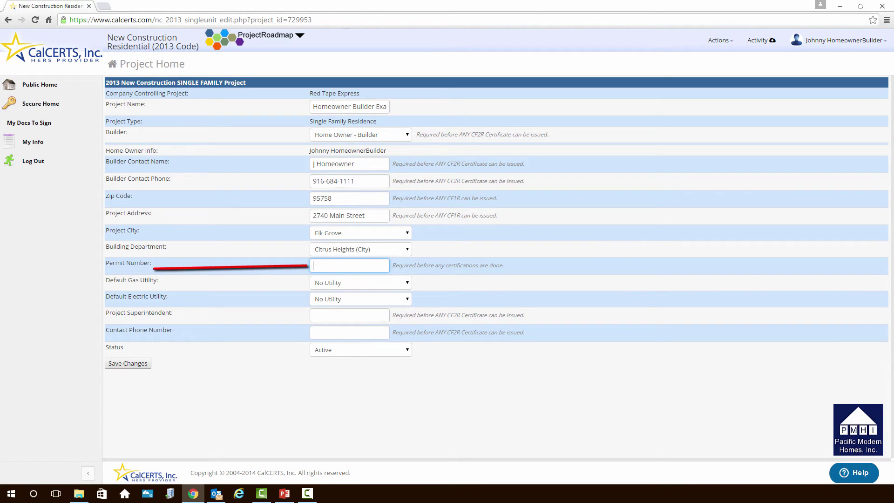
{"action": "type", "text": "RES2016-021"}
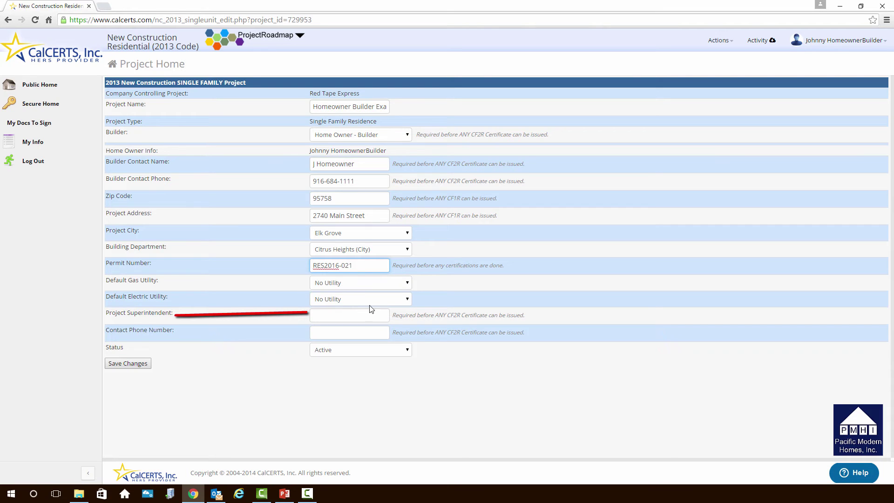
- Fill in the superintendent's name and the contact phone number
{"action": "left_click", "coordinate": [331, 316]}
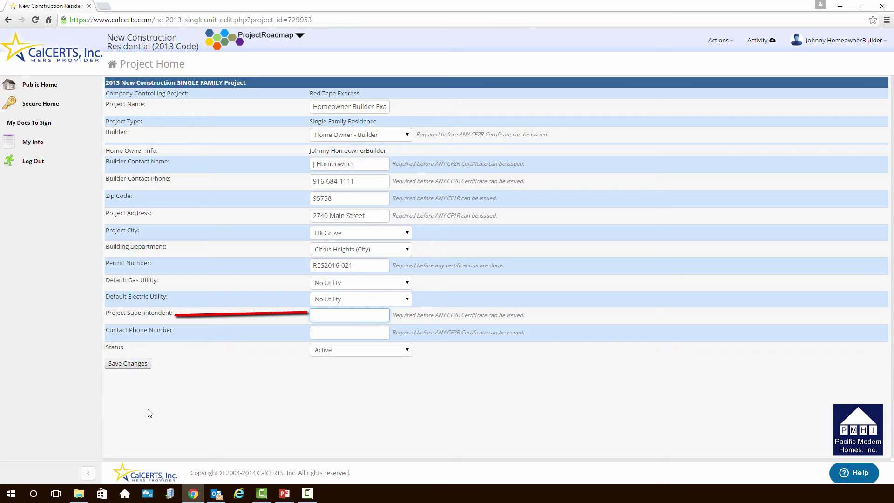
{"action": "type", "text": "J Homeowner"}
{"action": "left_click", "coordinate": [319, 335]}
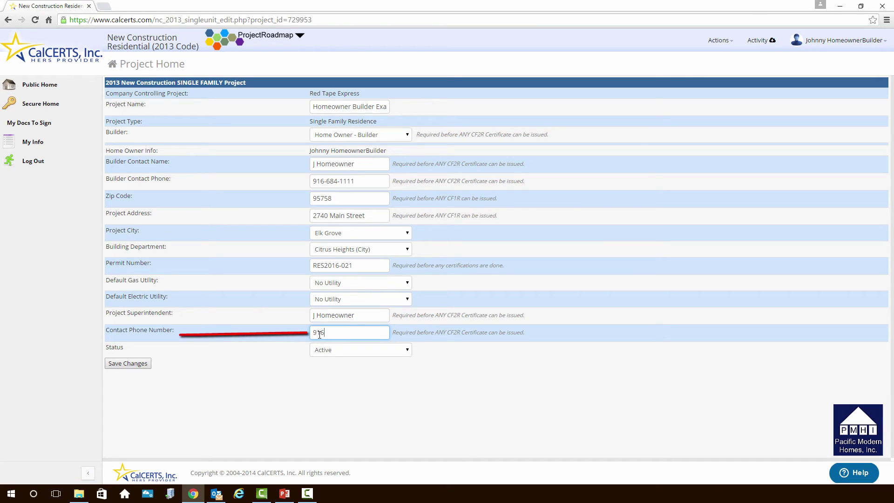
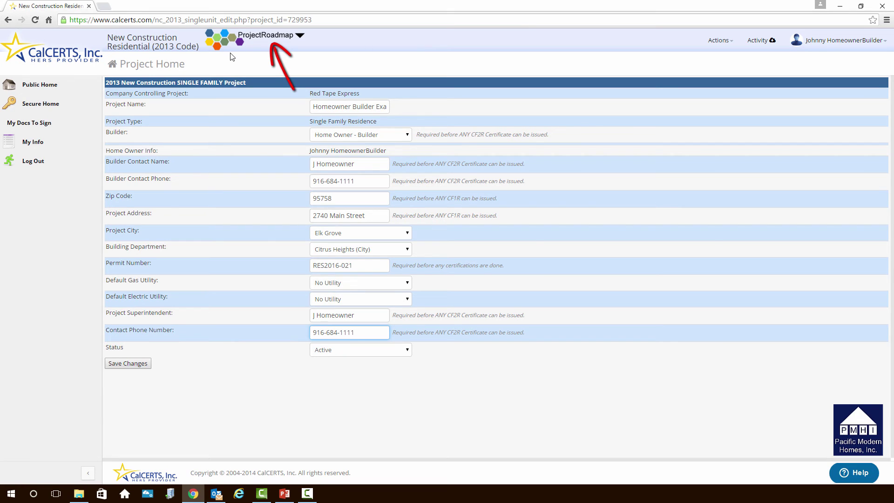
- Save the project details and go to the project's CF2R page via the roadmap
{"action": "left_click", "coordinate": [130, 365]}
{"action": "key", "text": "Return"}
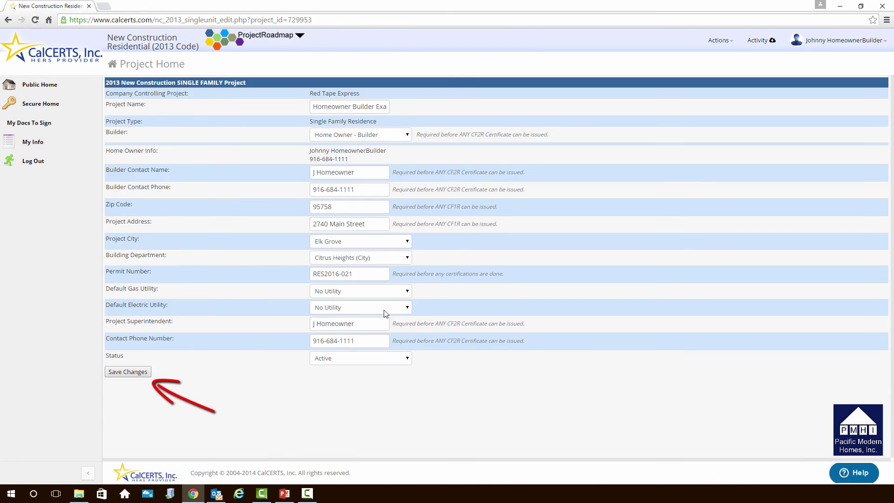
{"action": "left_click", "coordinate": [223, 39]}
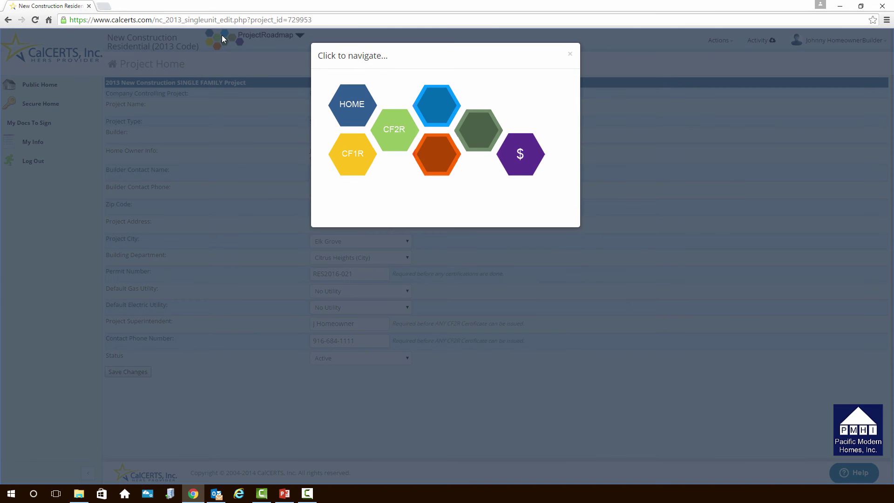
{"action": "left_click", "coordinate": [396, 134]}
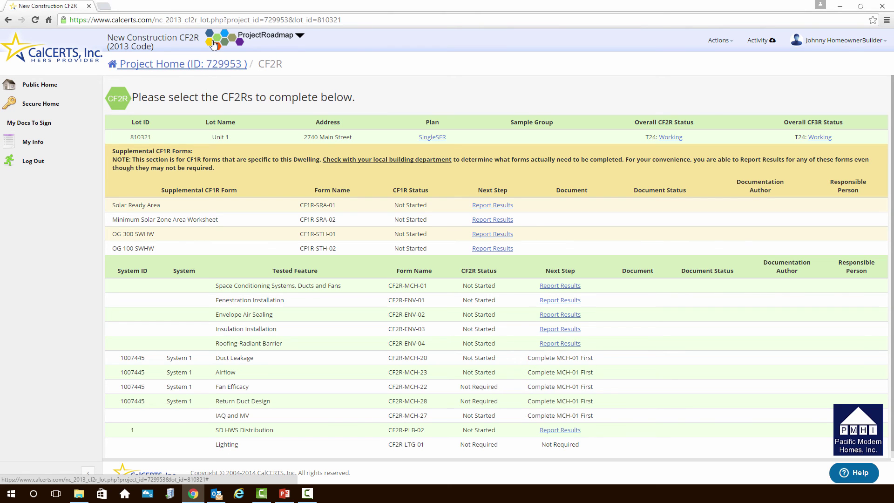
- Return to the public CalCERTS home page and open the Find a Rater directory
{"action": "left_click", "coordinate": [41, 88]}
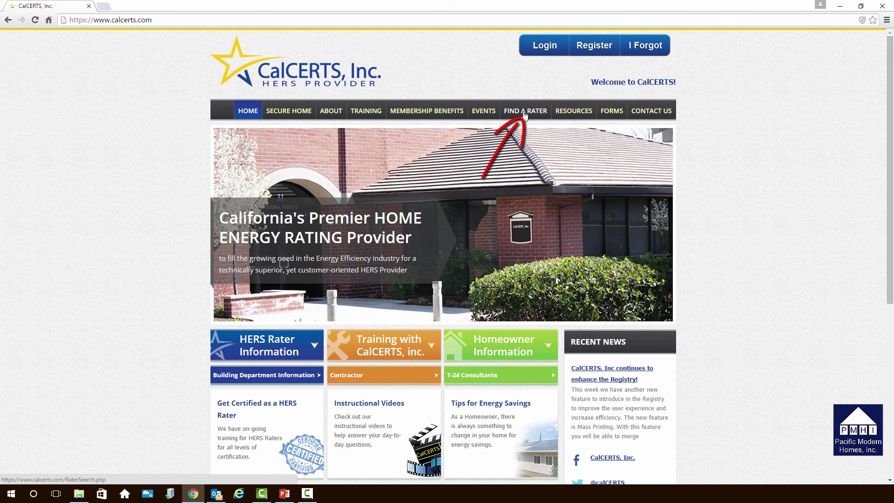
{"action": "left_click", "coordinate": [525, 113]}
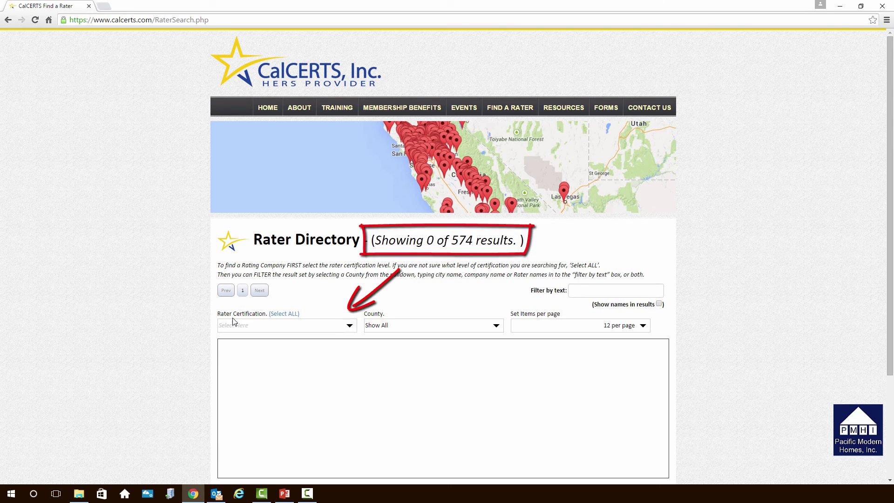
- Filter the Rater Directory by the New Construction Residential (2013) certification
{"action": "left_click", "coordinate": [349, 325]}
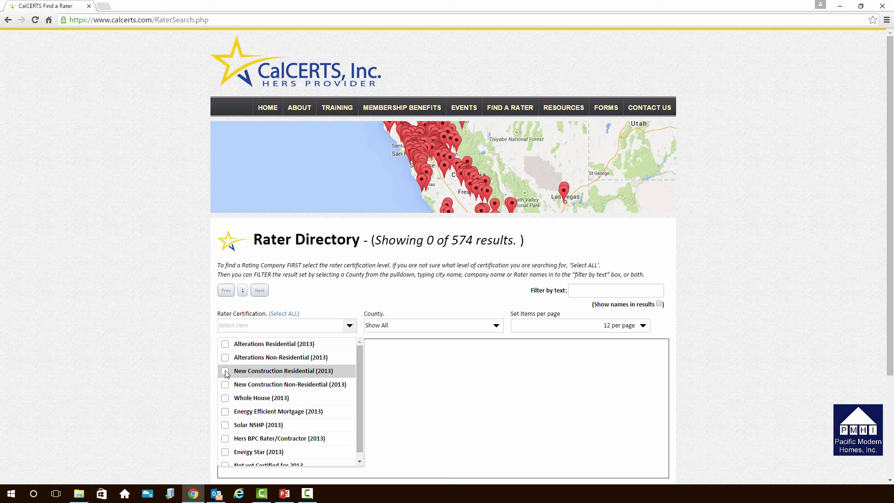
{"action": "left_click", "coordinate": [225, 371]}
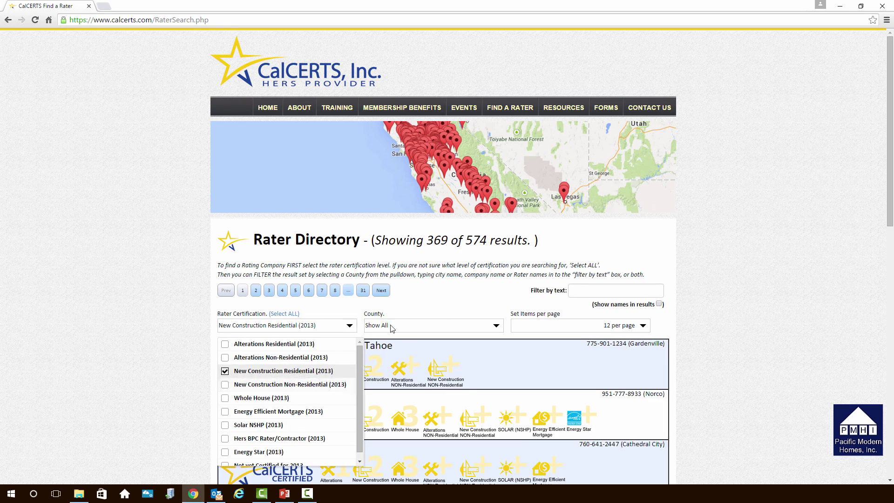
{"action": "left_click", "coordinate": [429, 299]}
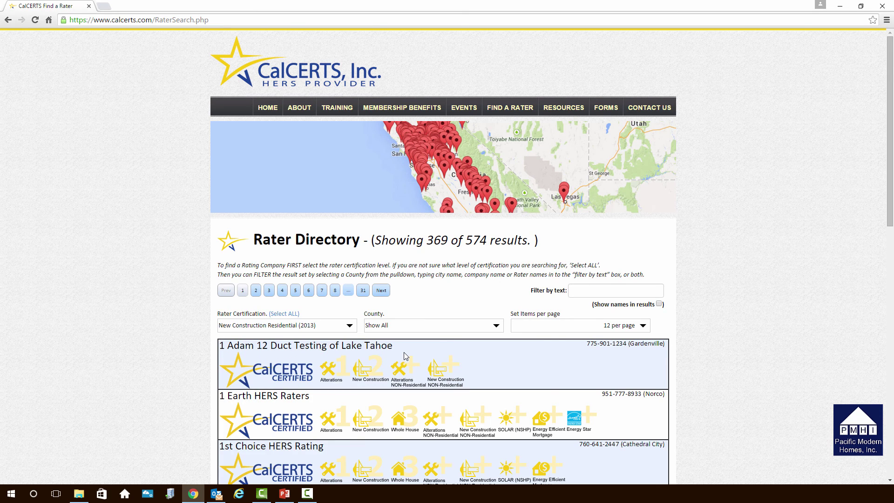
{"action": "scroll", "coordinate": [404, 355], "scroll_direction": "down", "scroll_amount": 4}
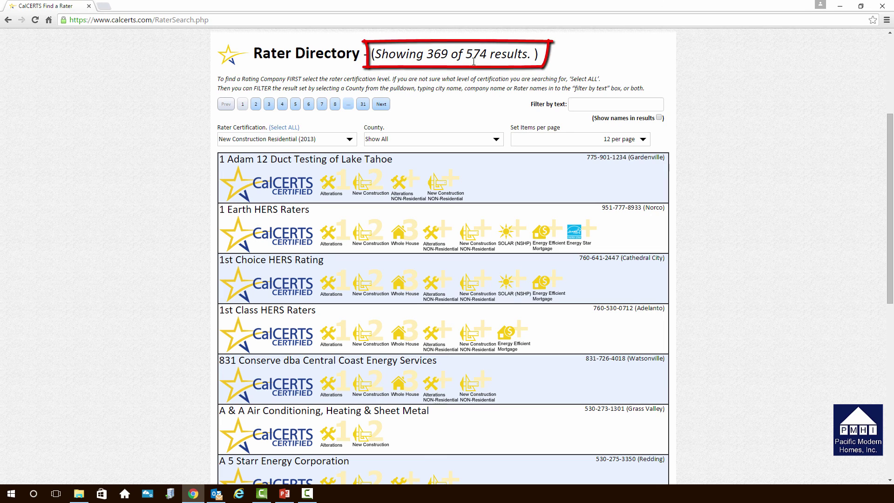
- Filter raters to County of Alpine and show 96 items per page
{"action": "left_click", "coordinate": [496, 140]}
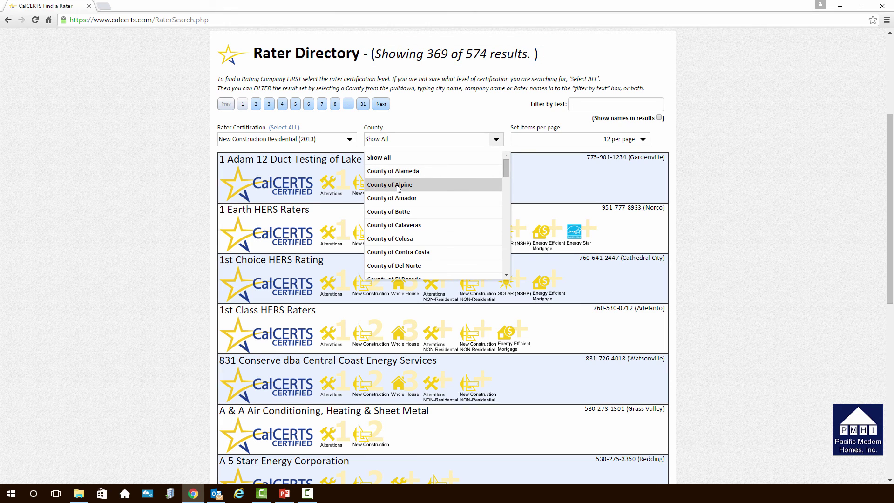
{"action": "left_click", "coordinate": [398, 185]}
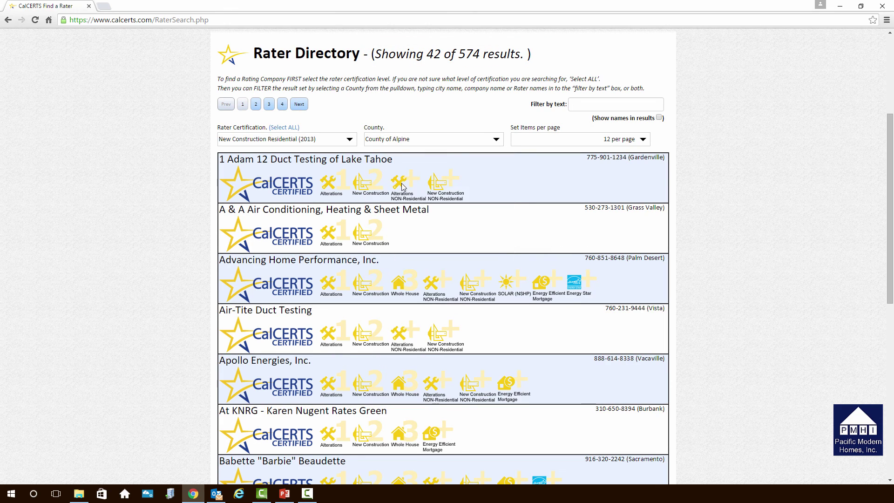
{"action": "left_click", "coordinate": [642, 139]}
{"action": "left_click", "coordinate": [636, 199]}
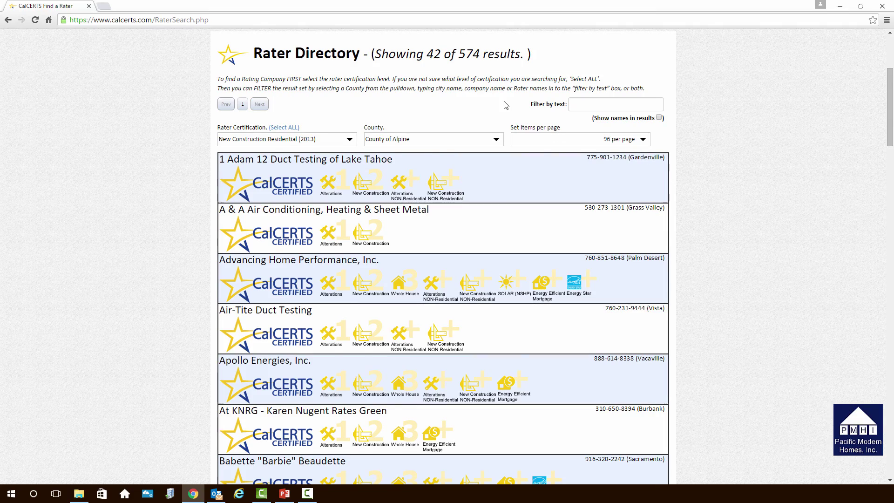
- Scroll through the 42 Alpine County raters and back to the top
{"action": "scroll", "coordinate": [505, 106], "scroll_direction": "down", "scroll_amount": 5}
{"action": "scroll", "coordinate": [498, 108], "scroll_direction": "down", "scroll_amount": 7}
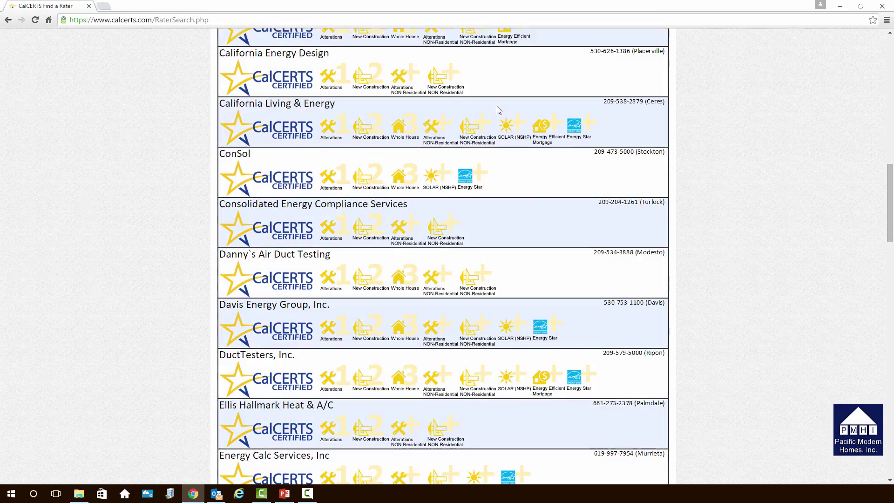
{"action": "scroll", "coordinate": [498, 110], "scroll_direction": "down", "scroll_amount": 7}
{"action": "scroll", "coordinate": [499, 110], "scroll_direction": "down", "scroll_amount": 6}
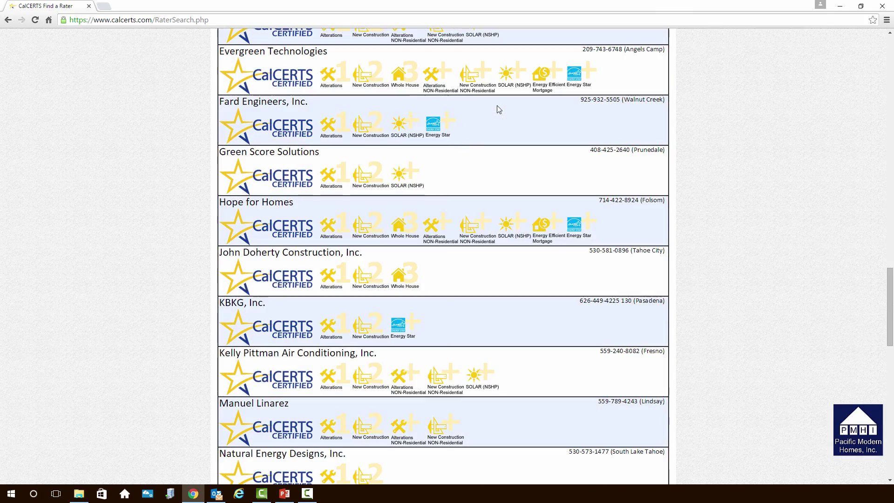
{"action": "scroll", "coordinate": [498, 109], "scroll_direction": "down", "scroll_amount": 10}
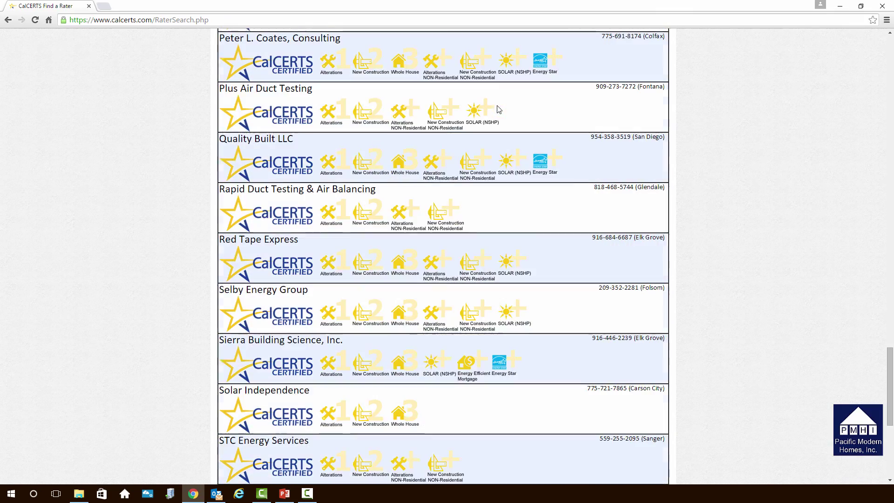
{"action": "scroll", "coordinate": [498, 110], "scroll_direction": "up", "scroll_amount": 16}
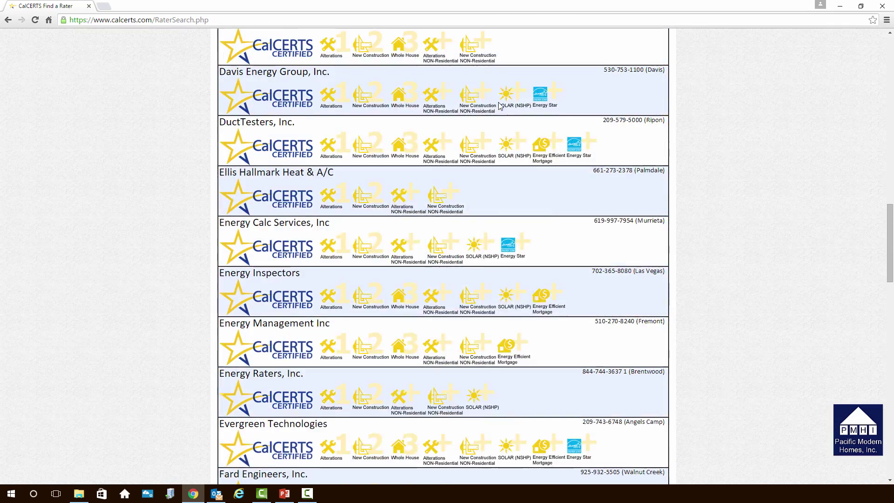
{"action": "scroll", "coordinate": [499, 106], "scroll_direction": "up", "scroll_amount": 6}
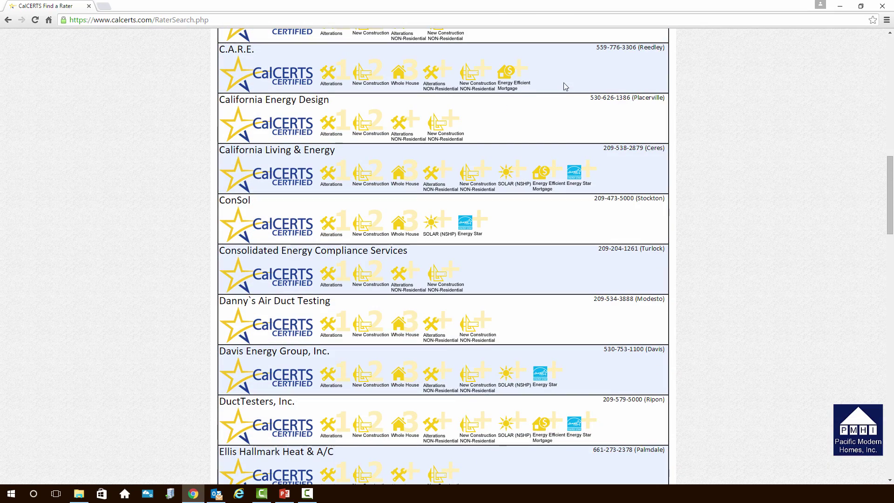
{"action": "scroll", "coordinate": [505, 98], "scroll_direction": "up", "scroll_amount": 6}
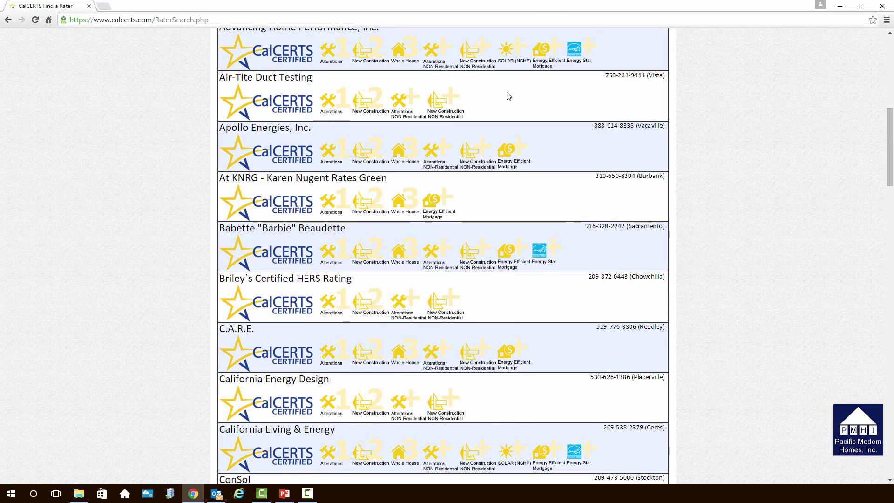
{"action": "scroll", "coordinate": [508, 95], "scroll_direction": "up", "scroll_amount": 2}
{"action": "scroll", "coordinate": [507, 95], "scroll_direction": "up", "scroll_amount": 3}
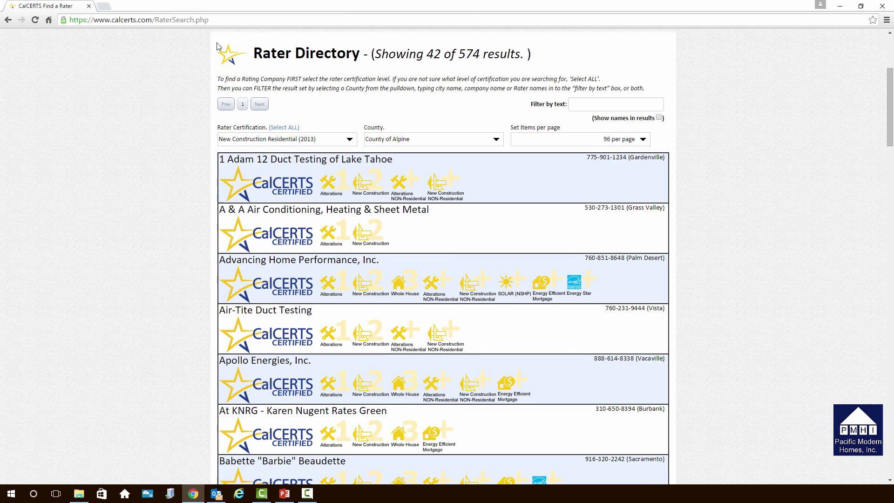
{"action": "scroll", "coordinate": [211, 45], "scroll_direction": "up", "scroll_amount": 5}
- Return to the CalCERTS public home page with the welcome and recent news
{"action": "left_click", "coordinate": [268, 108]}
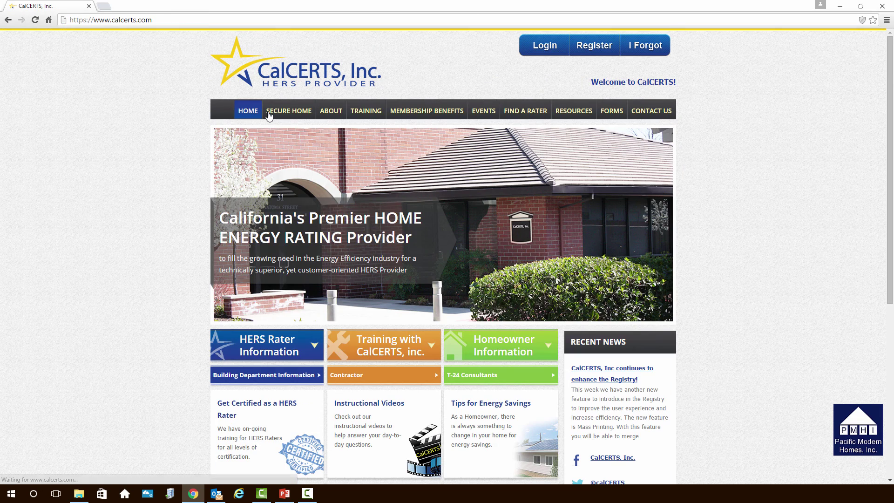